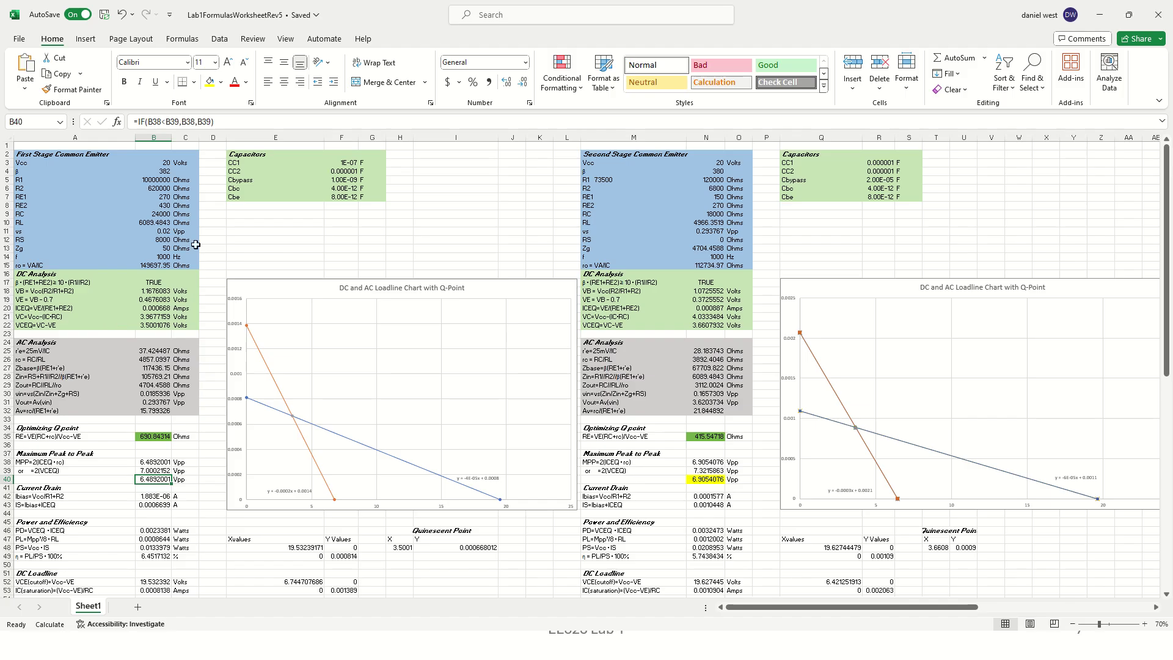
# Try 250 ohms for RE1 in the first stage common emitter and undo the change
pyautogui.click(166, 198)
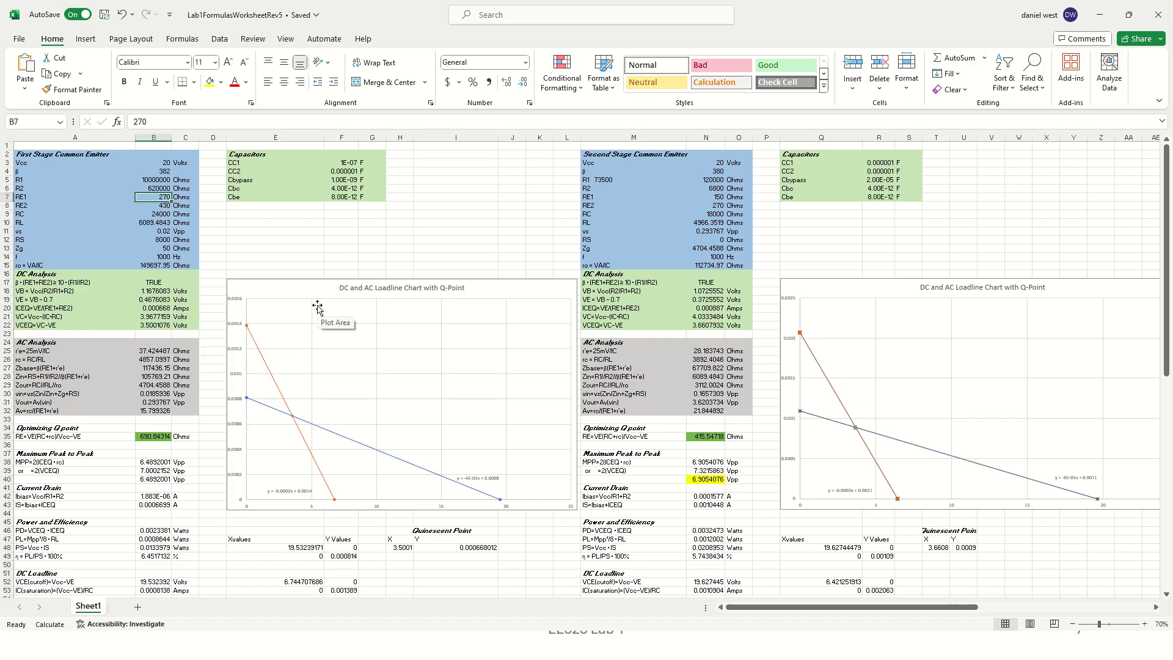
pyautogui.write('250')
pyautogui.press('Return')
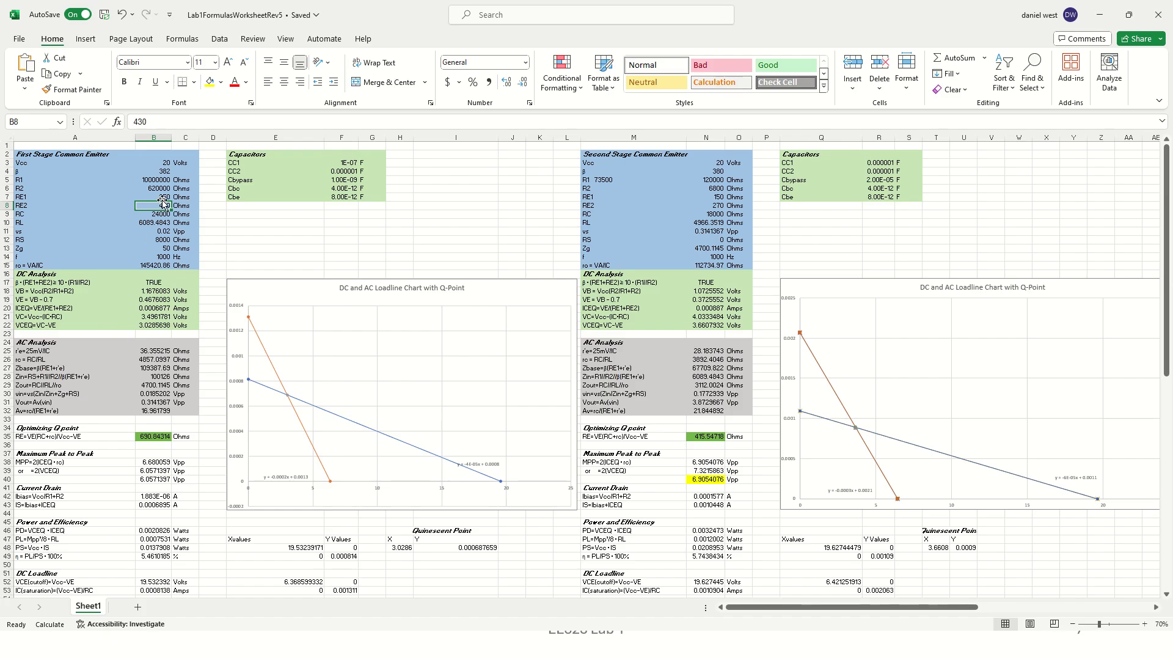
pyautogui.hotkey('ctrl', 'z')
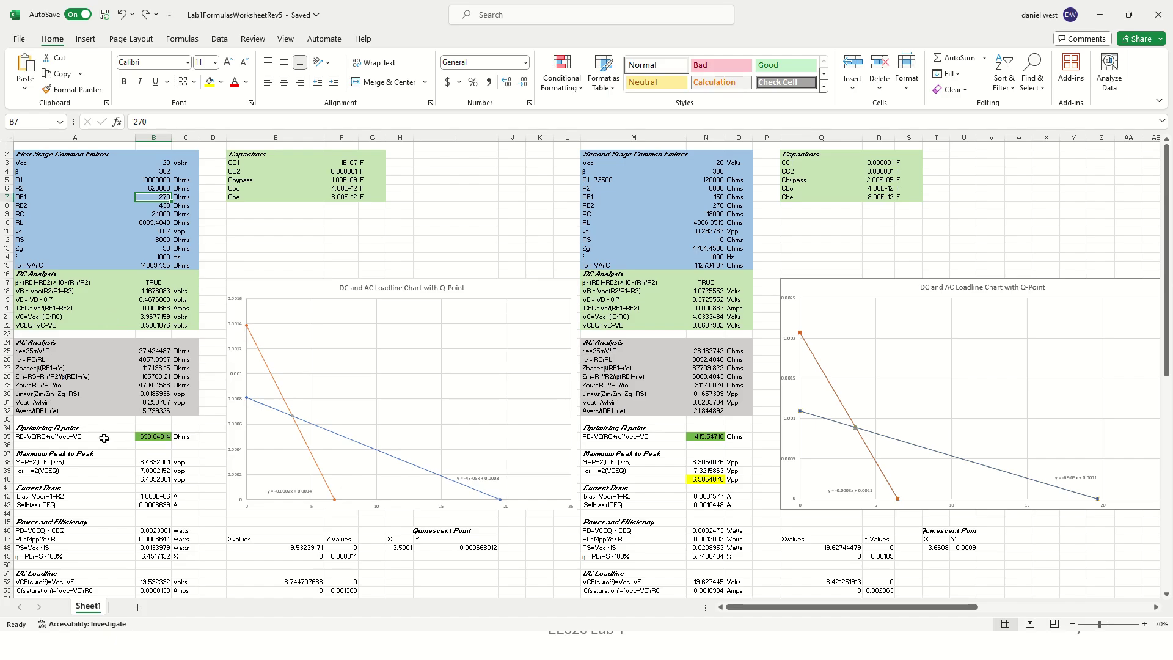
# Examine the R1 and R2 resistor values of the first stage common emitter
pyautogui.click(102, 419)
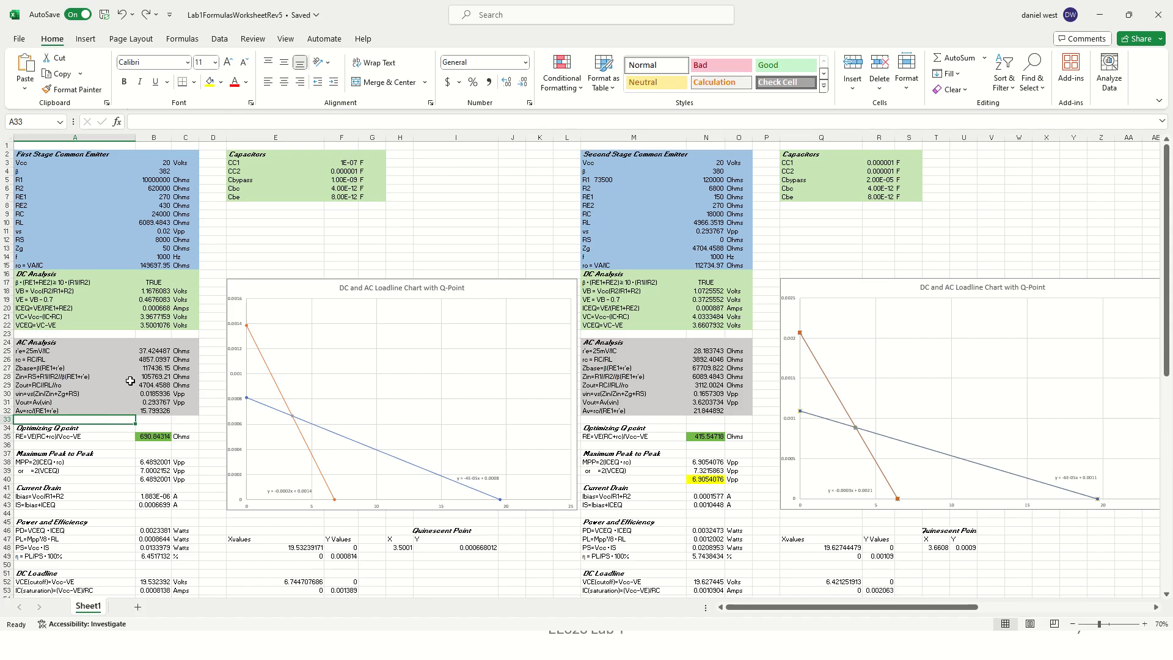
pyautogui.click(149, 180)
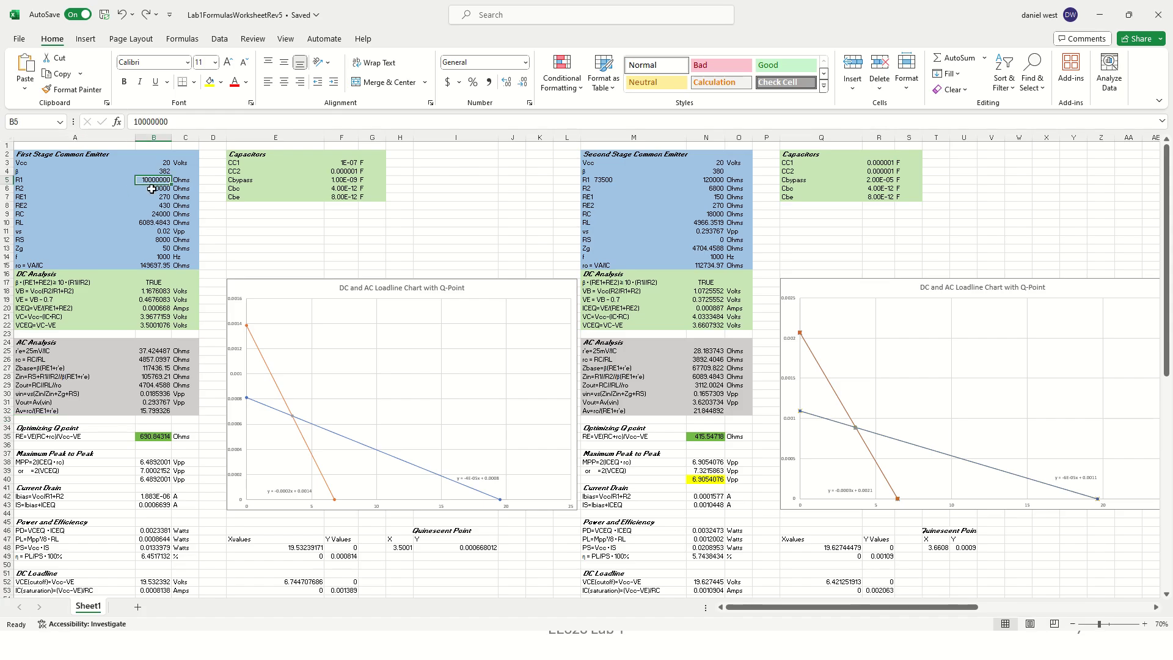
pyautogui.click(154, 189)
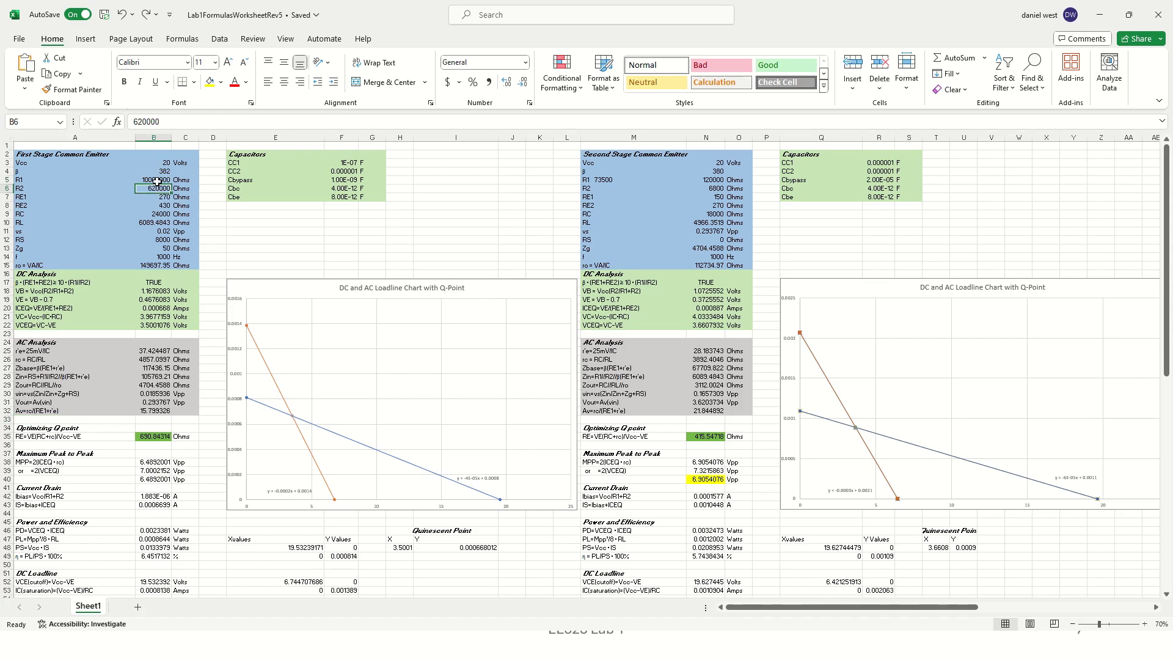
pyautogui.click(156, 182)
pyautogui.click(157, 190)
# Show the PowerPoint slide on optimizing RE for maximum peak to peak voltage and return to the Excel worksheet
pyautogui.hotkey('alt', 'Tab')
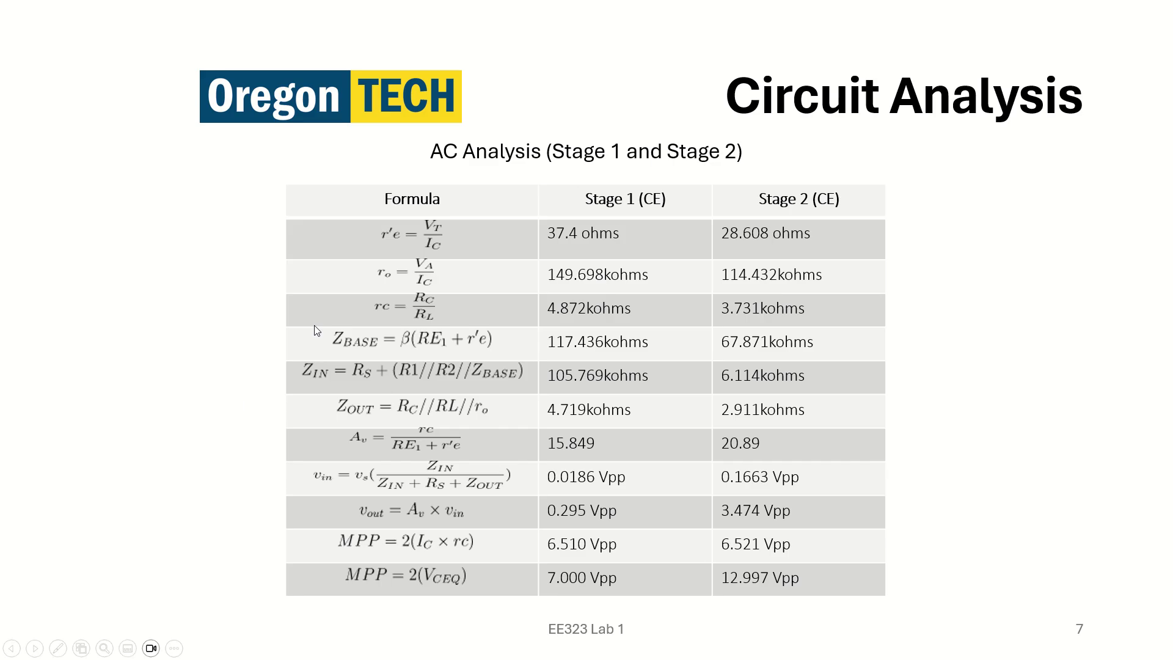
pyautogui.press('Right')
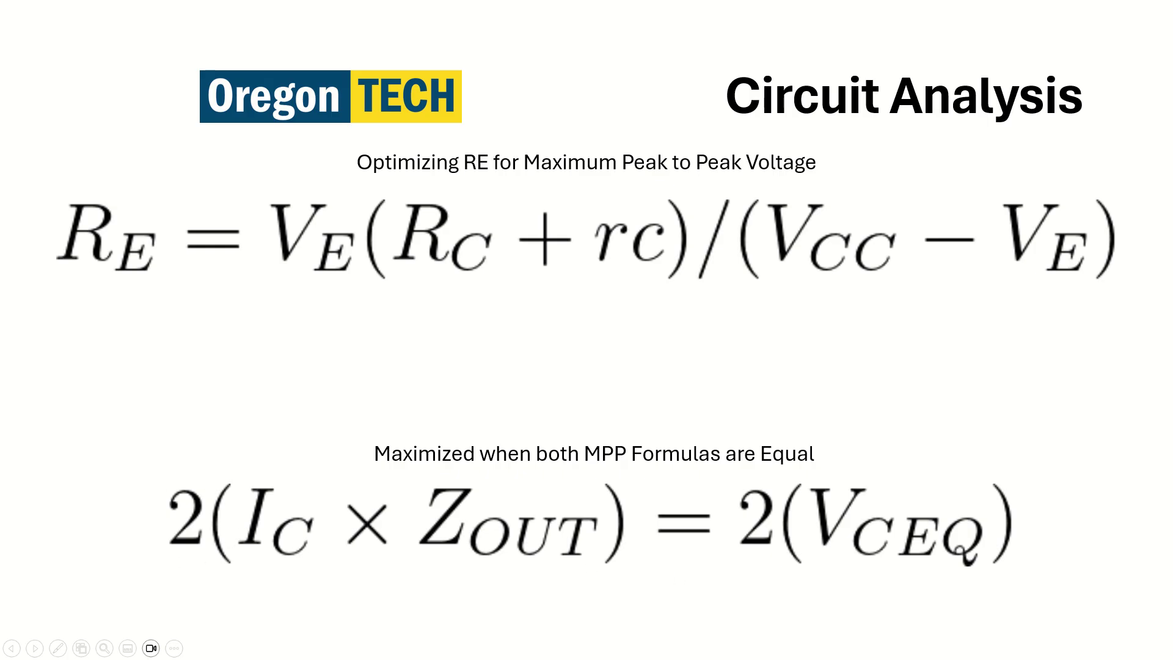
pyautogui.hotkey('alt', 'Tab')
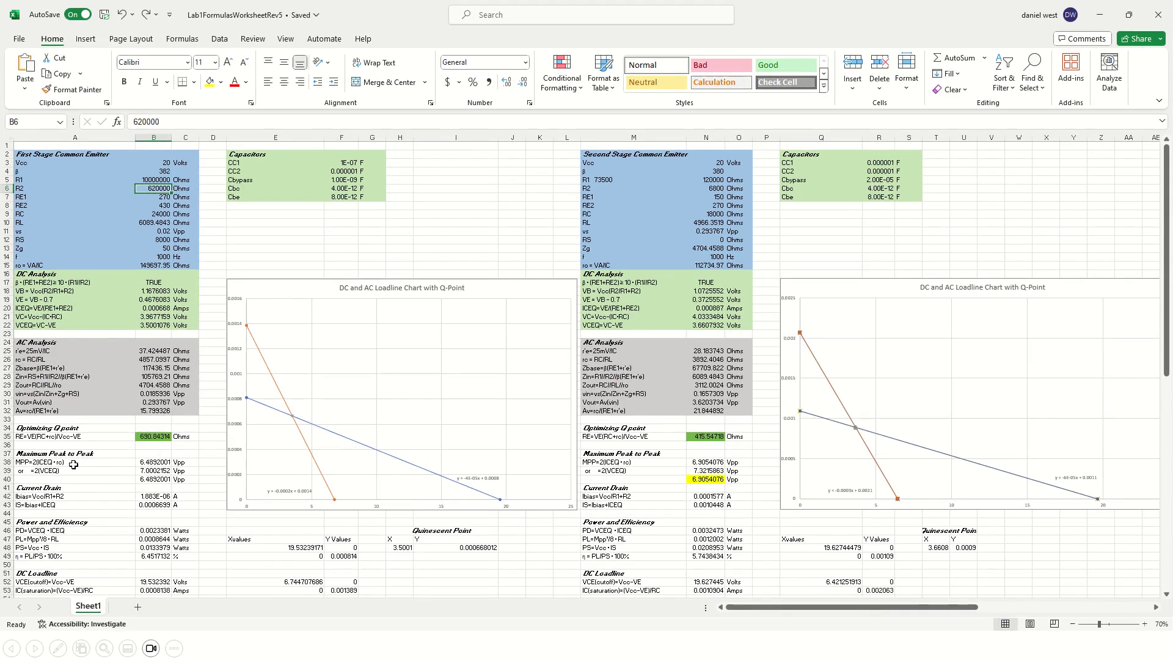
# Inspect the first stage's two maximum peak-to-peak formulas, the RE optimization row, and the RE1 and RE2 values
pyautogui.click(145, 463)
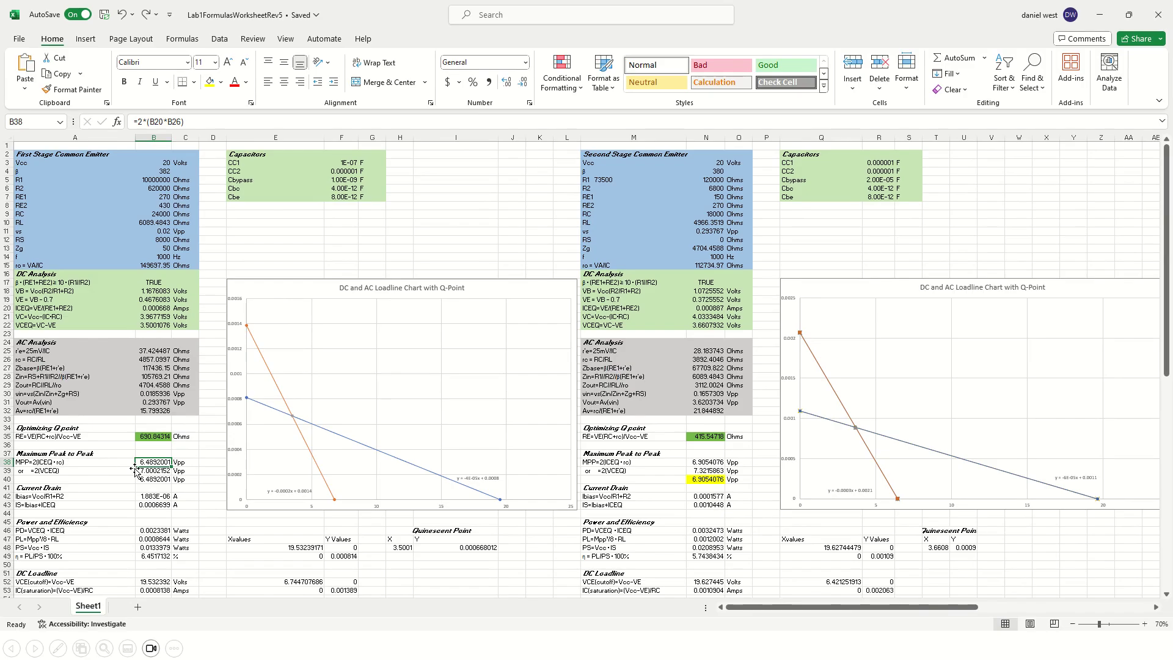
pyautogui.click(151, 470)
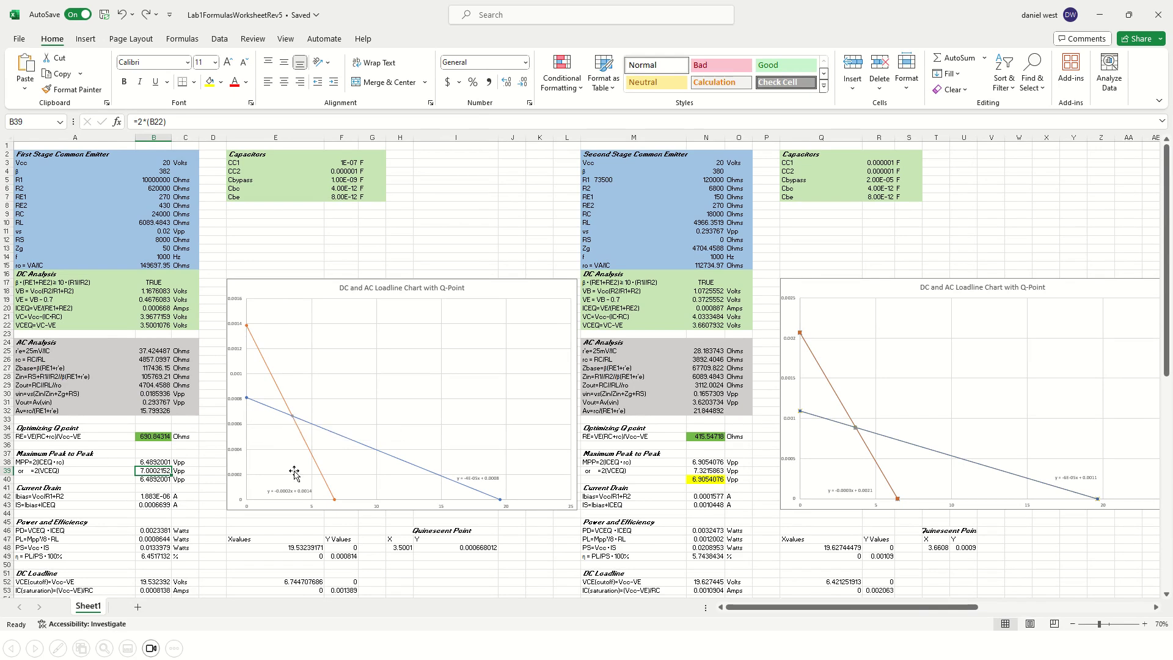
pyautogui.click(22, 436)
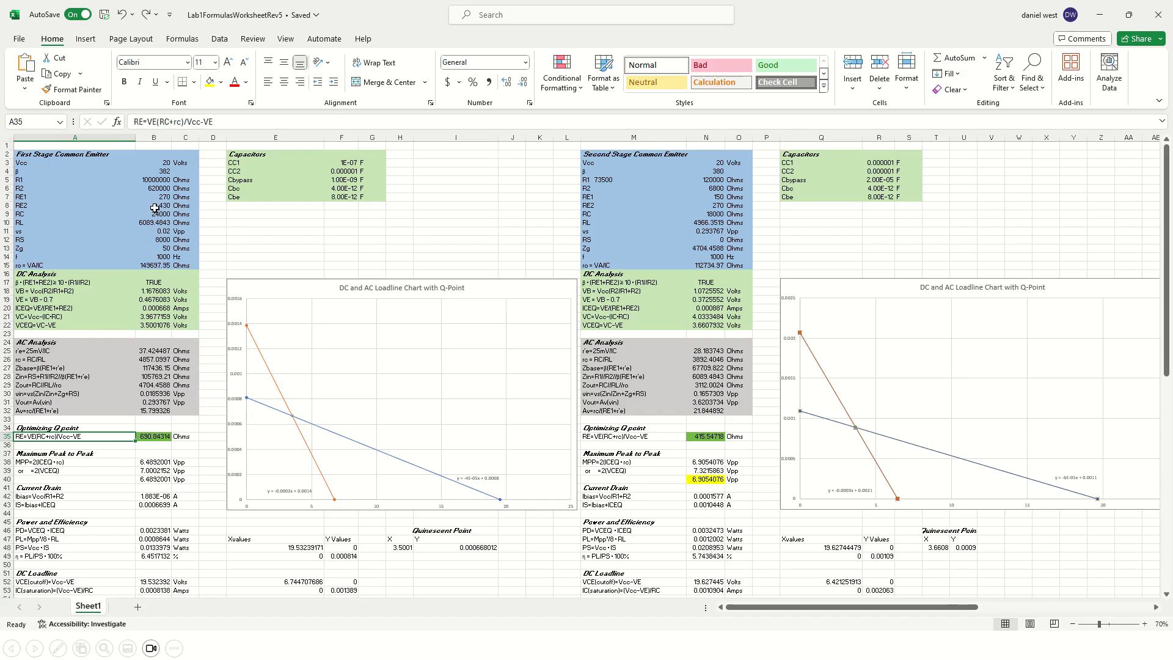
pyautogui.click(23, 196)
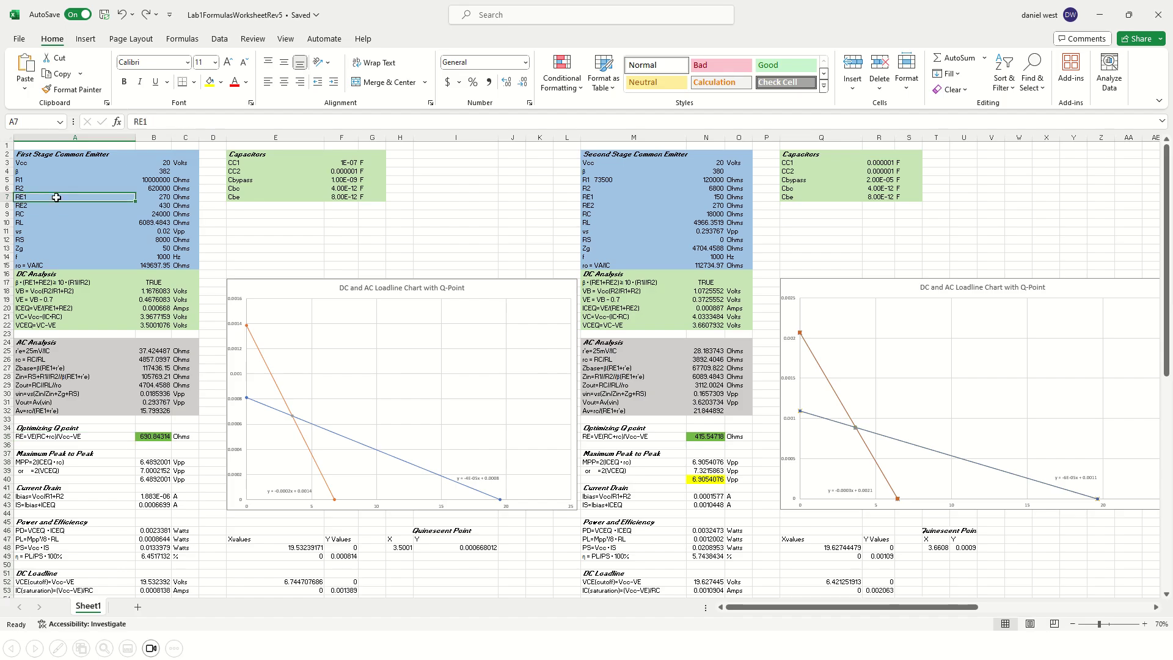
pyautogui.click(163, 196)
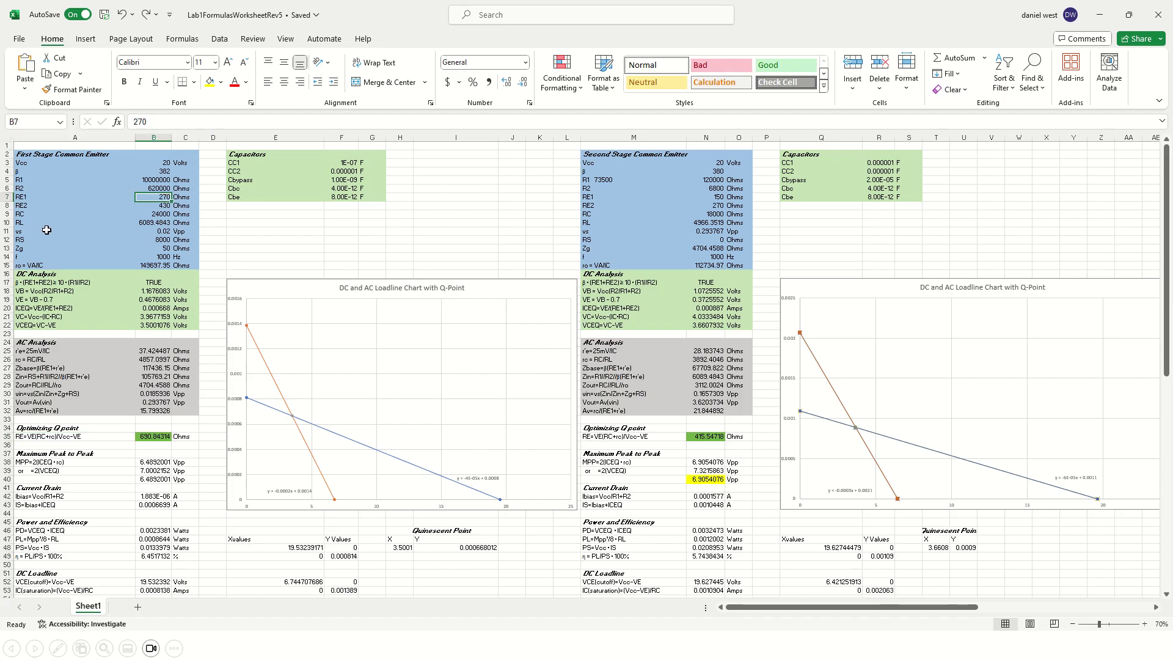
pyautogui.click(160, 206)
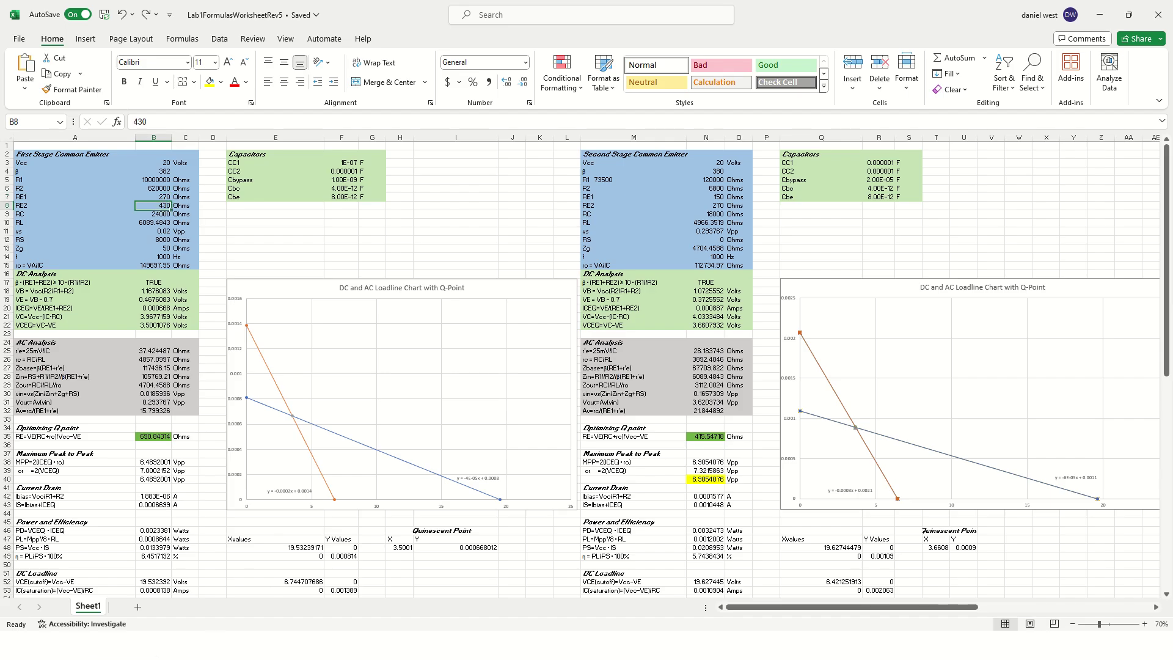
# Switch to the PowerPoint slideshow and go back to the Multistage Amplifier (CE, CE, CC) circuit slide
pyautogui.click(340, 645)
pyautogui.press('Left')
pyautogui.press('Left')
pyautogui.press('Left')
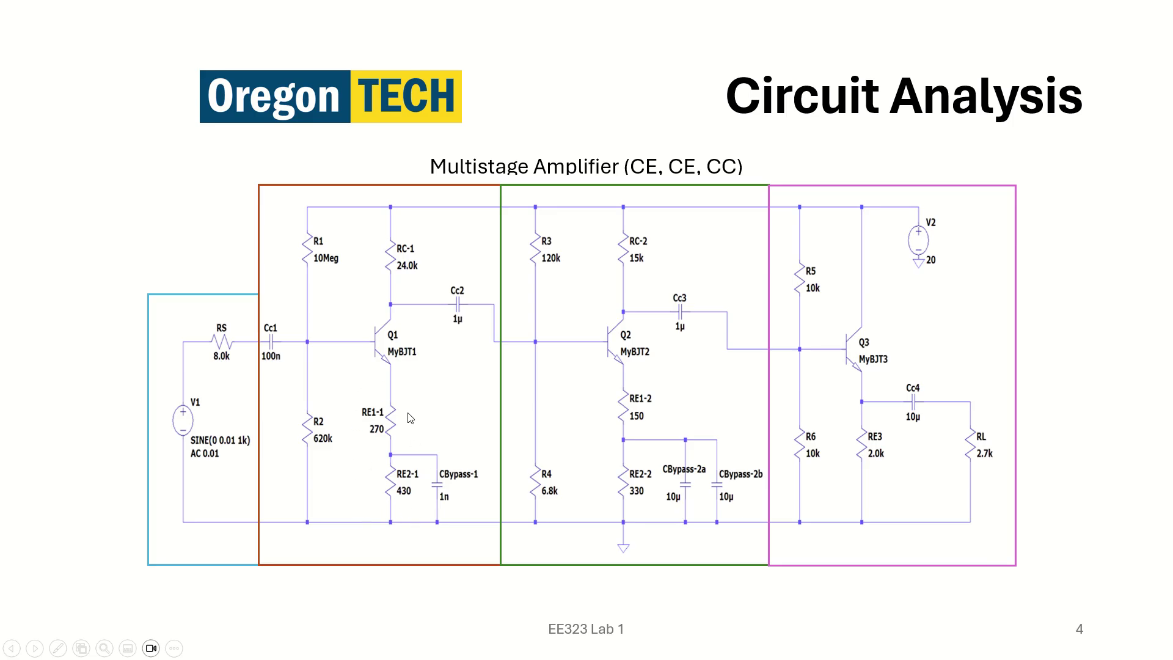
pyautogui.click(406, 508)
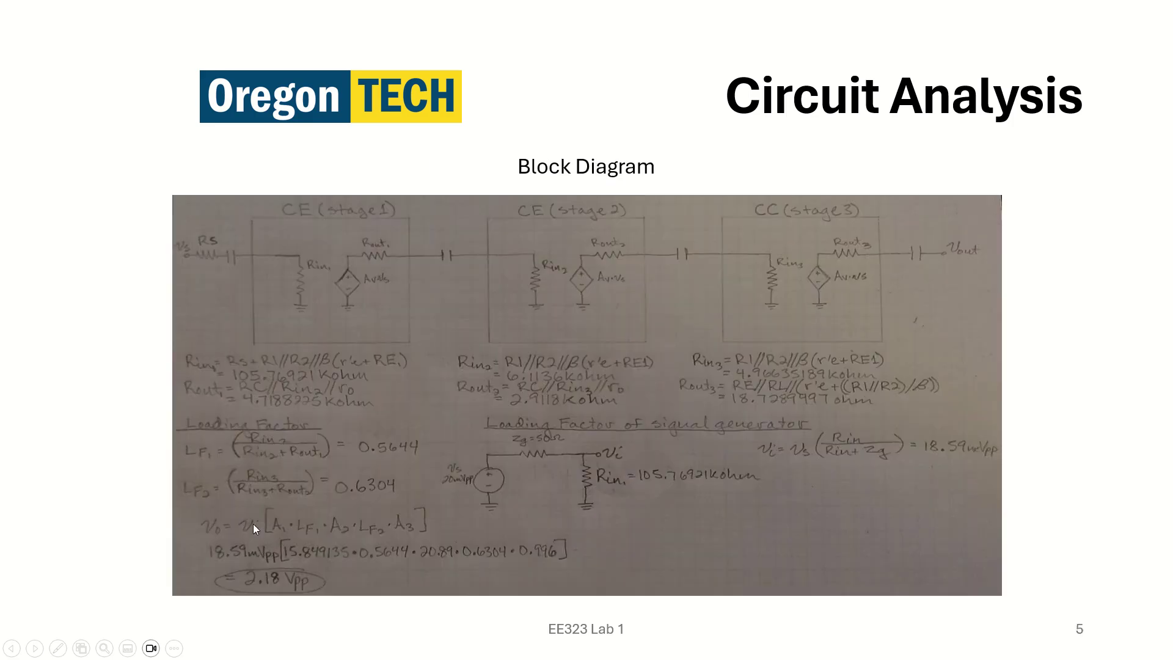
pyautogui.press('Left')
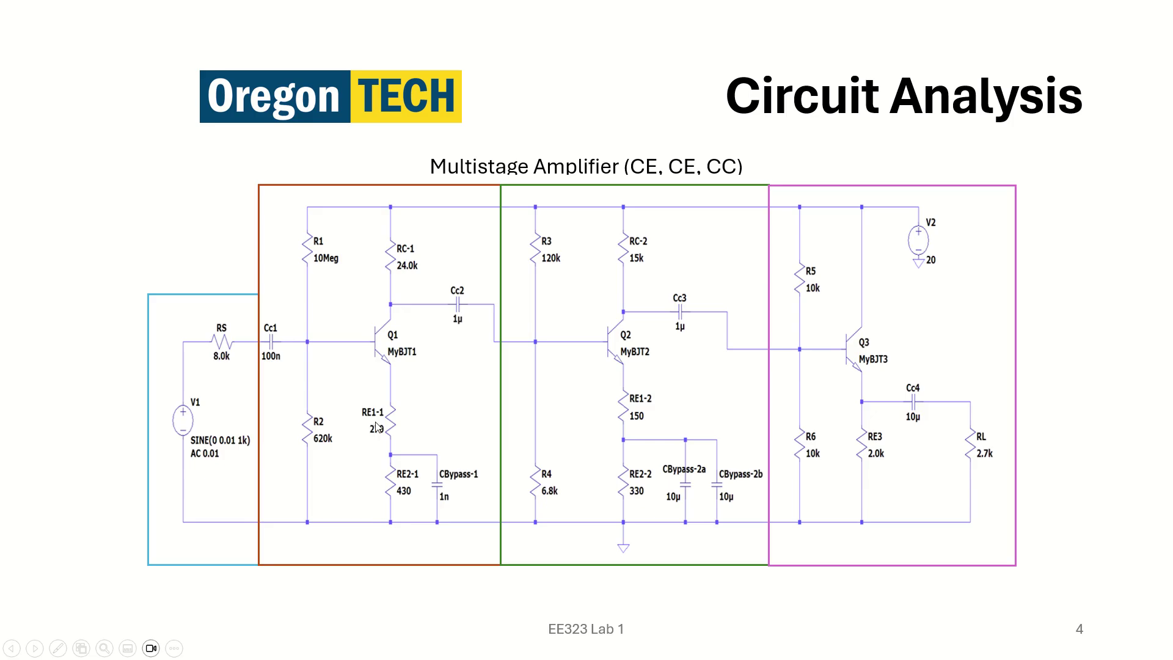
# Switch to the Excel worksheet and try 260 ohms for the first stage's RE1
pyautogui.hotkey('alt', 'Tab')
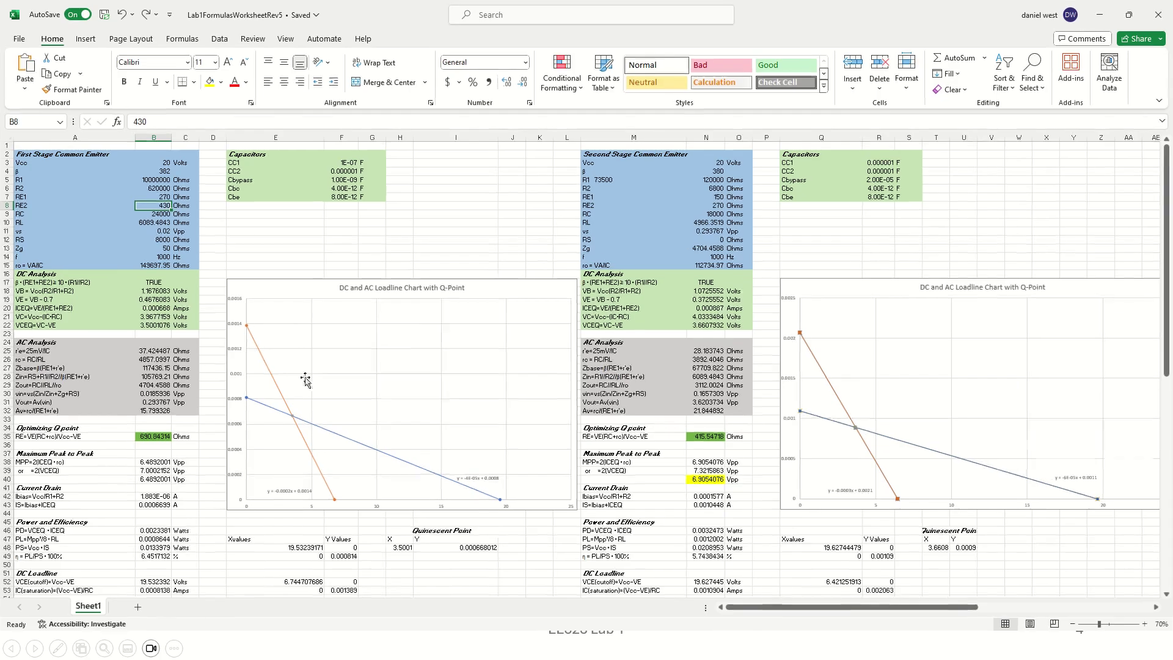
pyautogui.click(163, 197)
pyautogui.write('260')
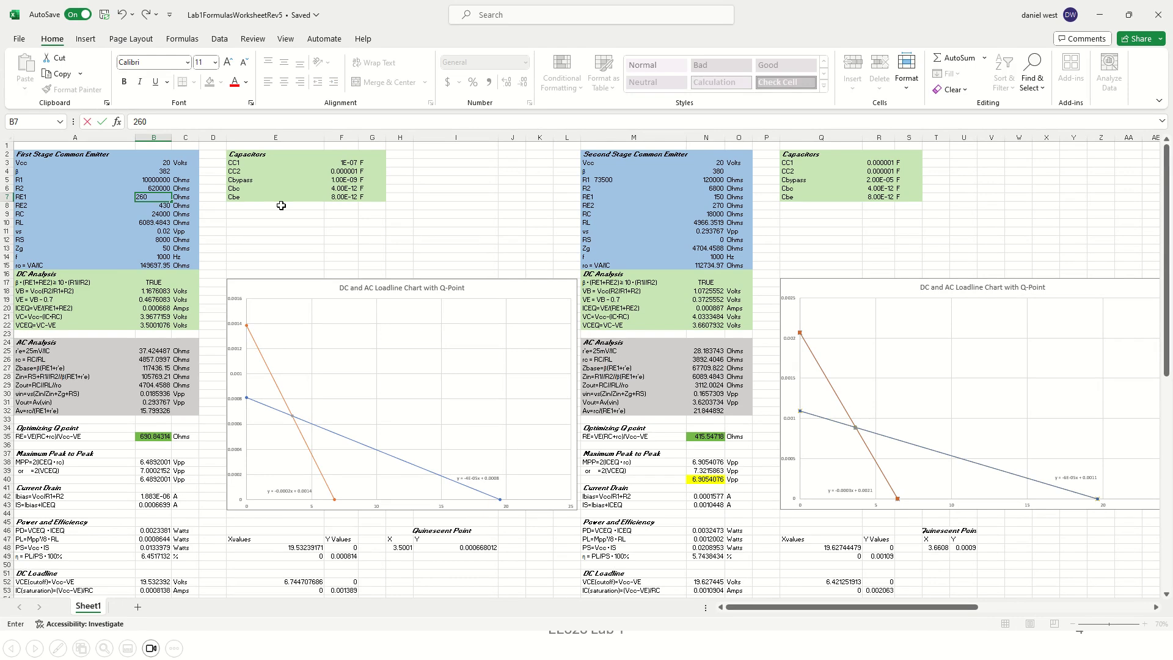
pyautogui.press('Return')
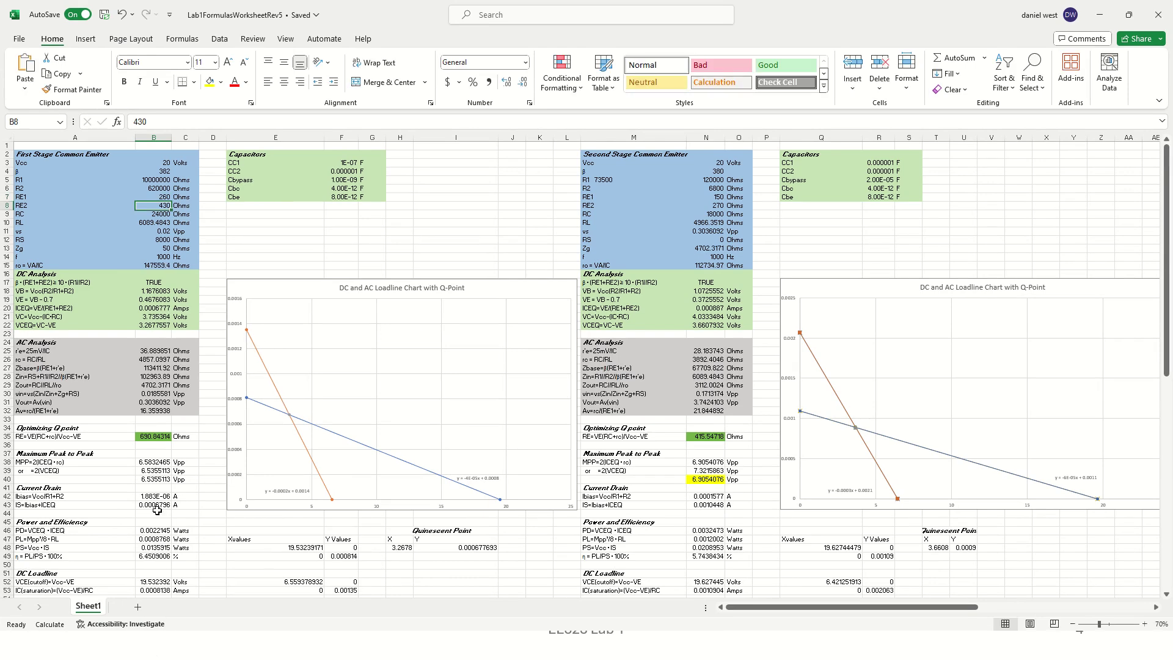
# Compare the first stage's two maximum peak-to-peak results and undo the last RE1 change
pyautogui.click(156, 463)
pyautogui.click(164, 470)
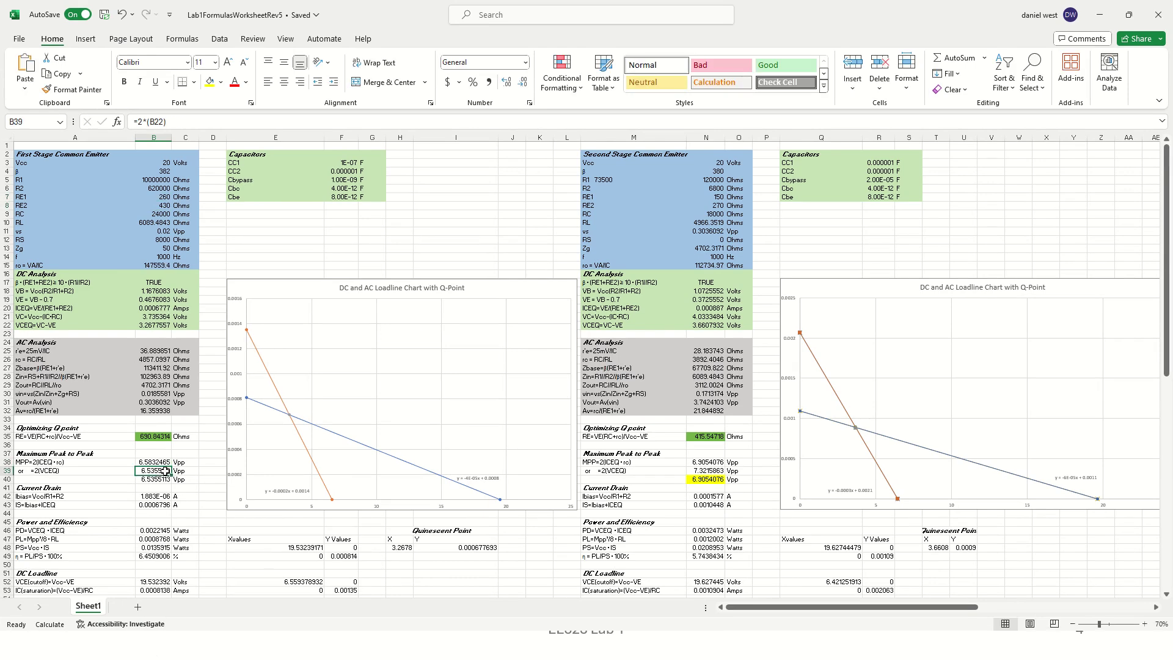
pyautogui.click(162, 463)
pyautogui.hotkey('ctrl', 'z')
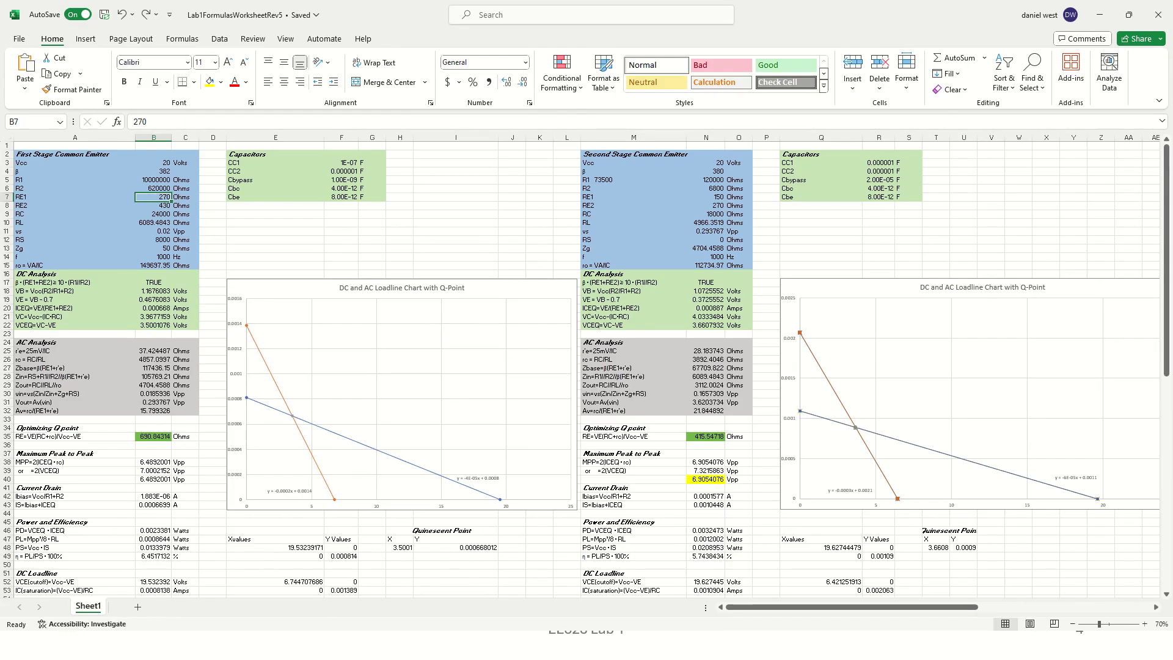
# Switch to the PowerPoint slideshow and advance to the DC Analysis slide
pyautogui.hotkey('alt', 'Tab')
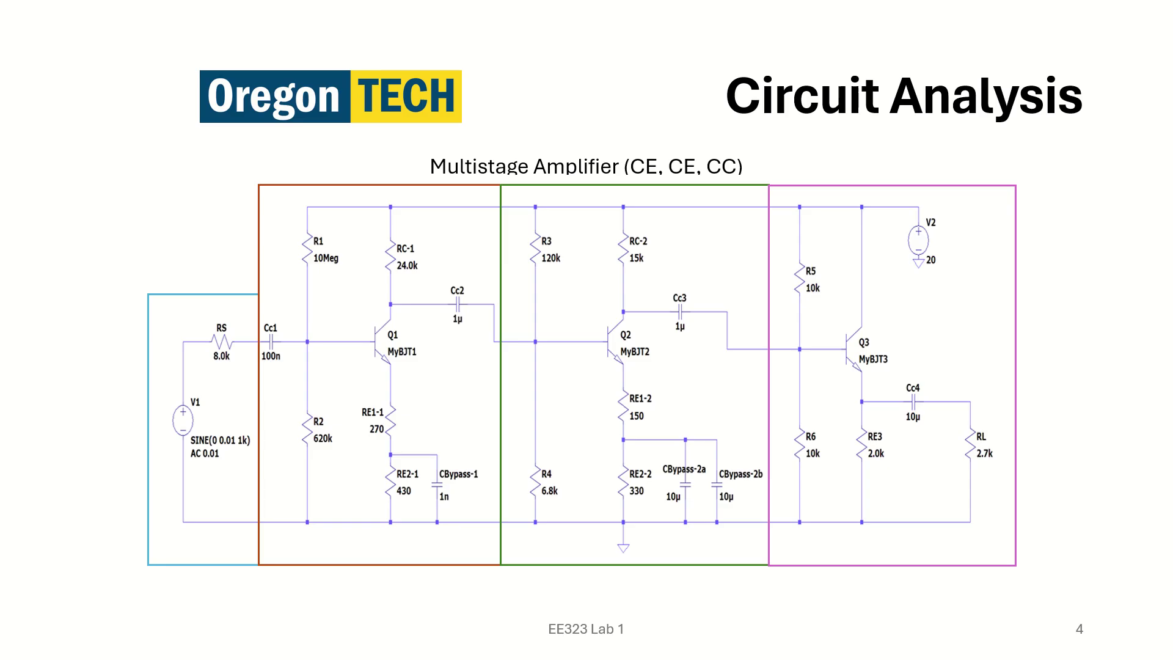
pyautogui.click(258, 445)
pyautogui.click(259, 447)
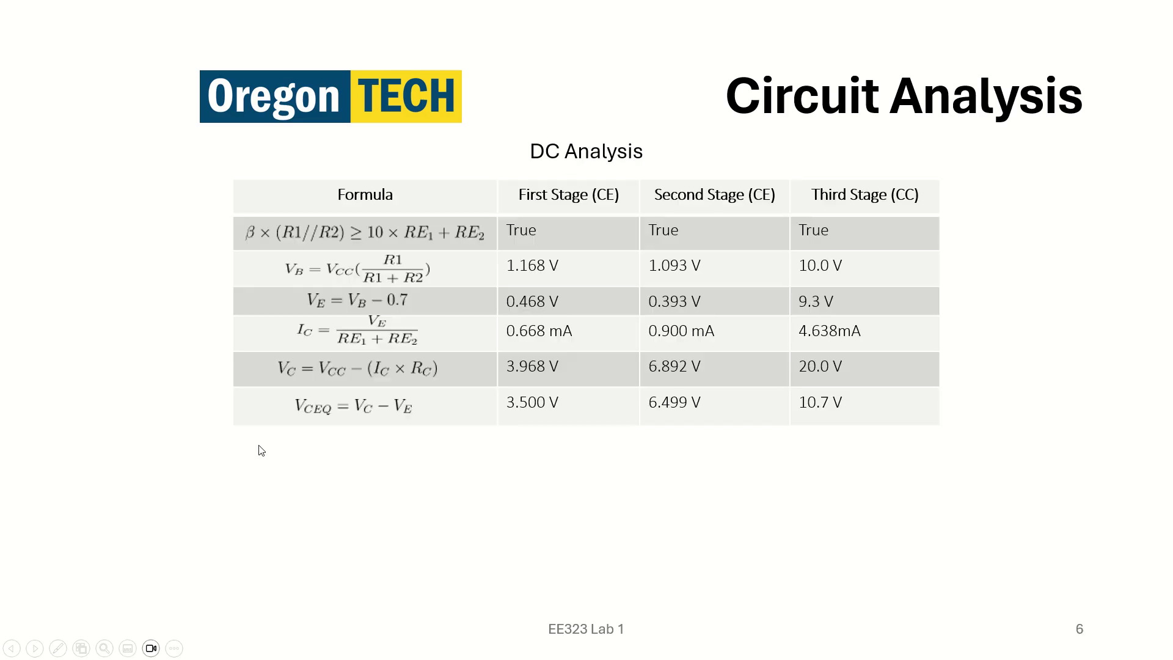